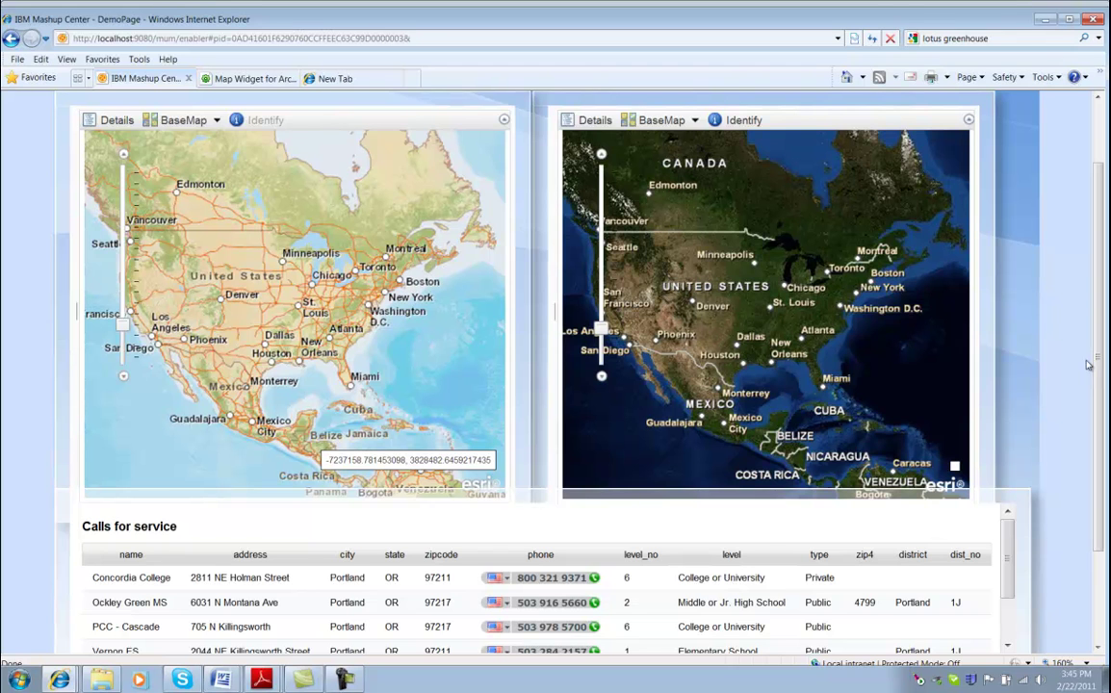
- Scroll the page and schools table to bring the school rows into view
{"action": "left_click_drag", "start_coordinate": [1098, 370], "coordinate": [1102, 397]}
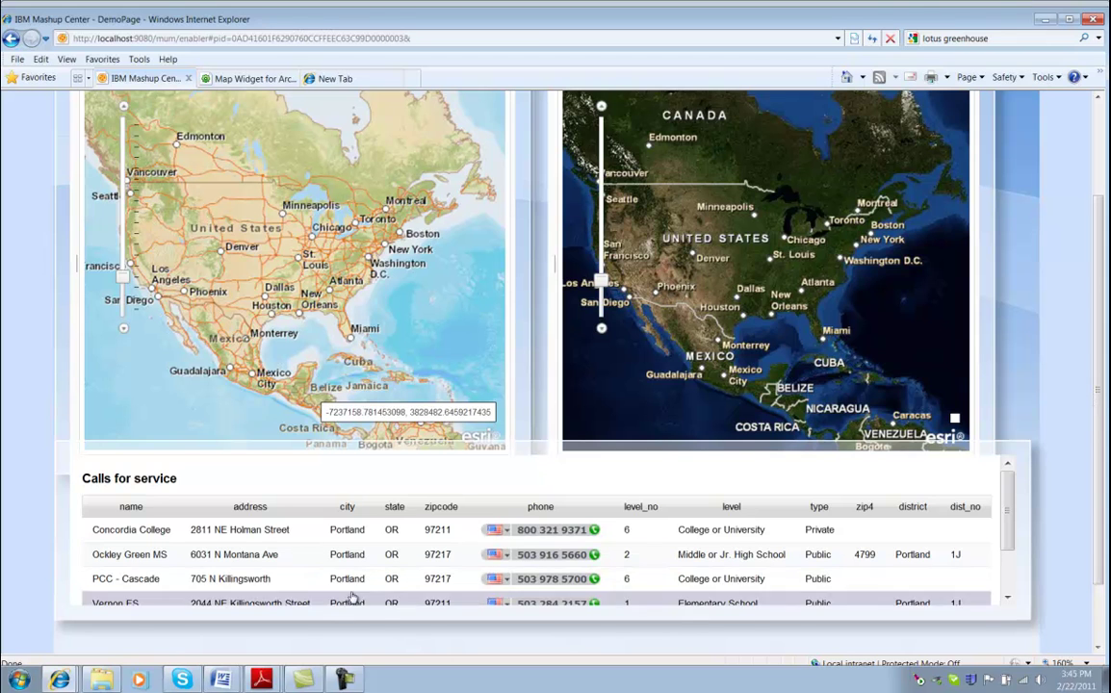
{"action": "left_click", "coordinate": [360, 533]}
{"action": "scroll", "coordinate": [252, 585], "scroll_direction": "up", "scroll_amount": 1}
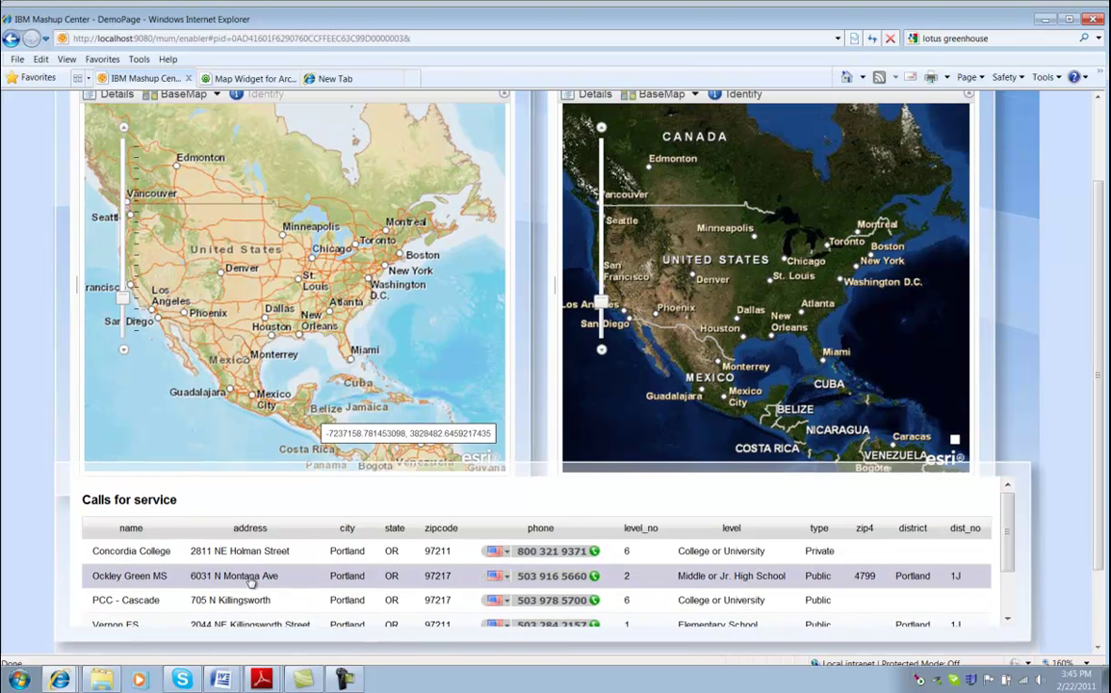
- Zoom the maps to Ockley Green MS, PCC - Cascade, then Vernon ES from the table
{"action": "left_click", "coordinate": [251, 581]}
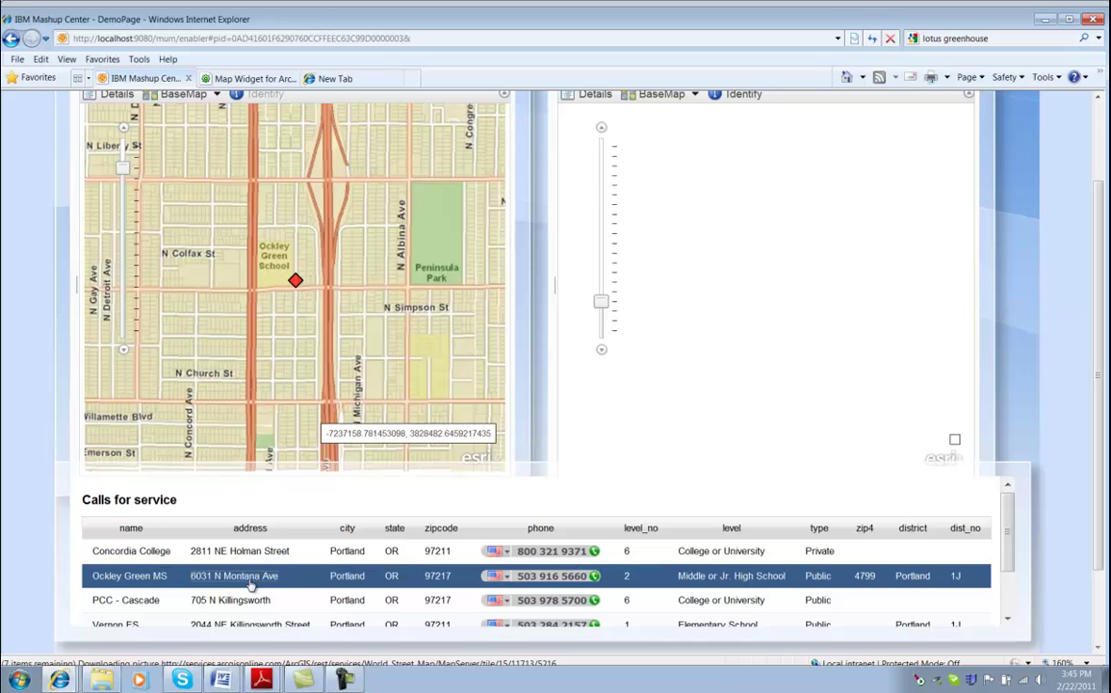
{"action": "left_click", "coordinate": [272, 602]}
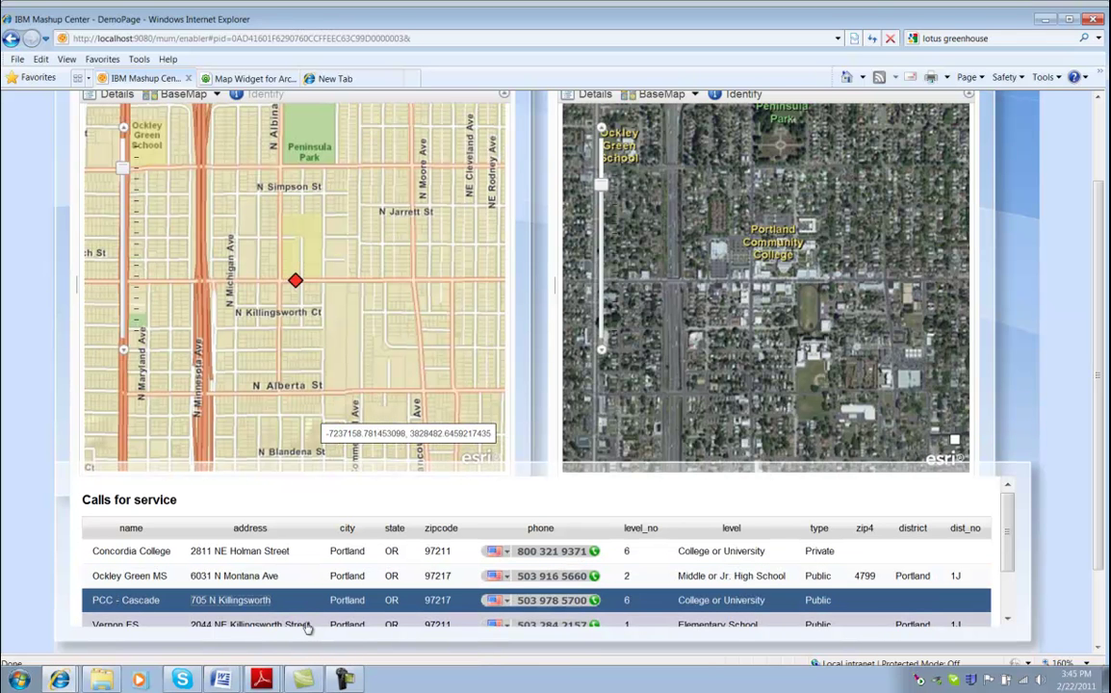
{"action": "left_click", "coordinate": [307, 625]}
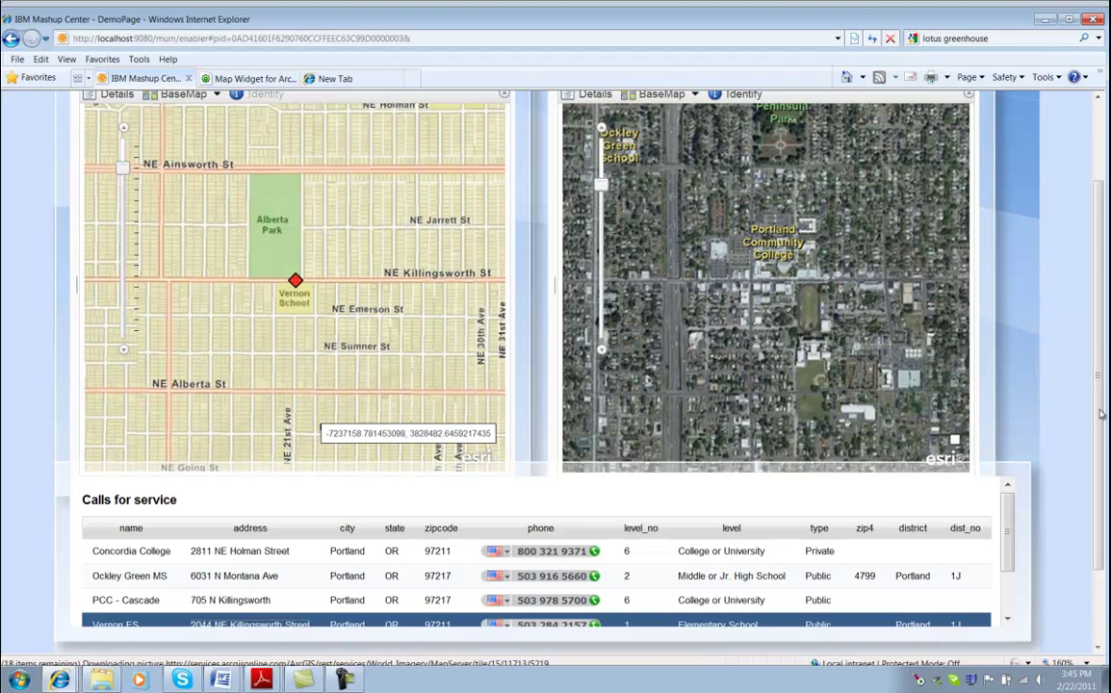
{"action": "scroll", "coordinate": [1020, 489], "scroll_direction": "down", "scroll_amount": 1}
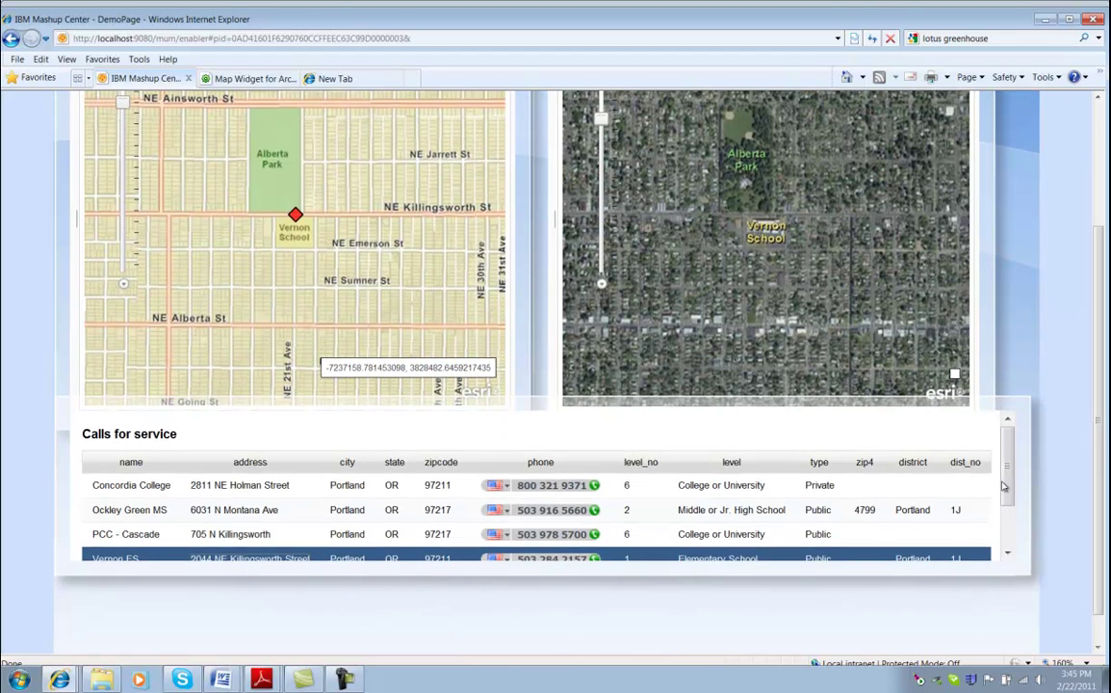
{"action": "scroll", "coordinate": [1019, 489], "scroll_direction": "down", "scroll_amount": 1}
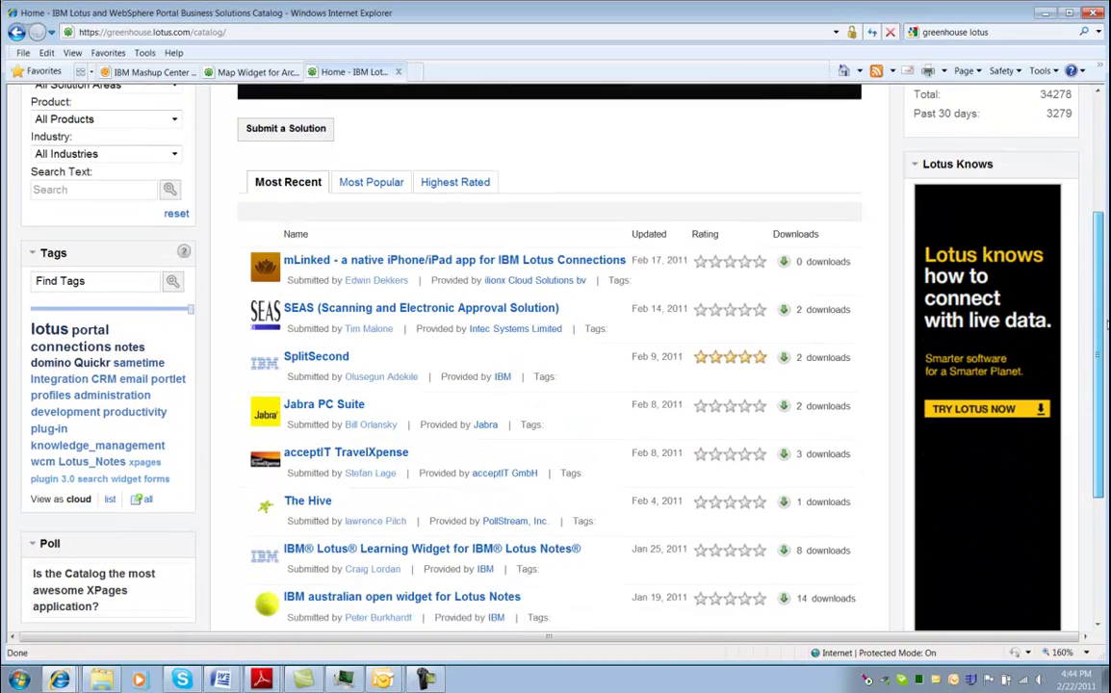
- Open the Map Widget for ArcGIS catalog entry, then return to the Mashup Center tab
{"action": "left_click_drag", "start_coordinate": [1101, 206], "coordinate": [1101, 418]}
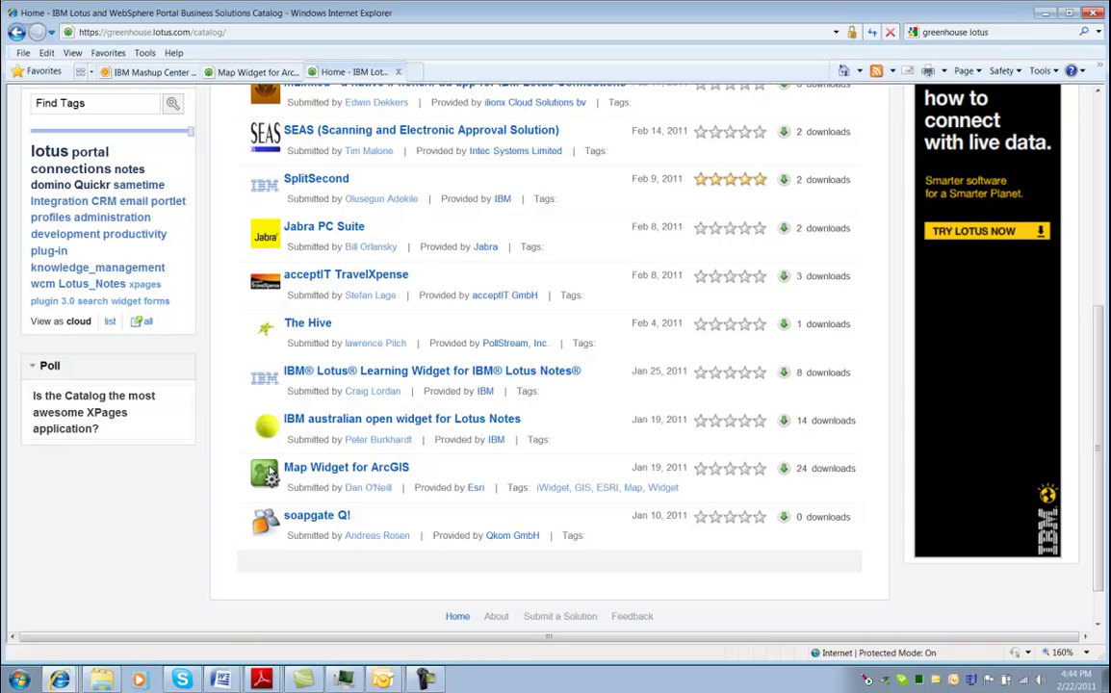
{"action": "mouse_move", "coordinate": [264, 473]}
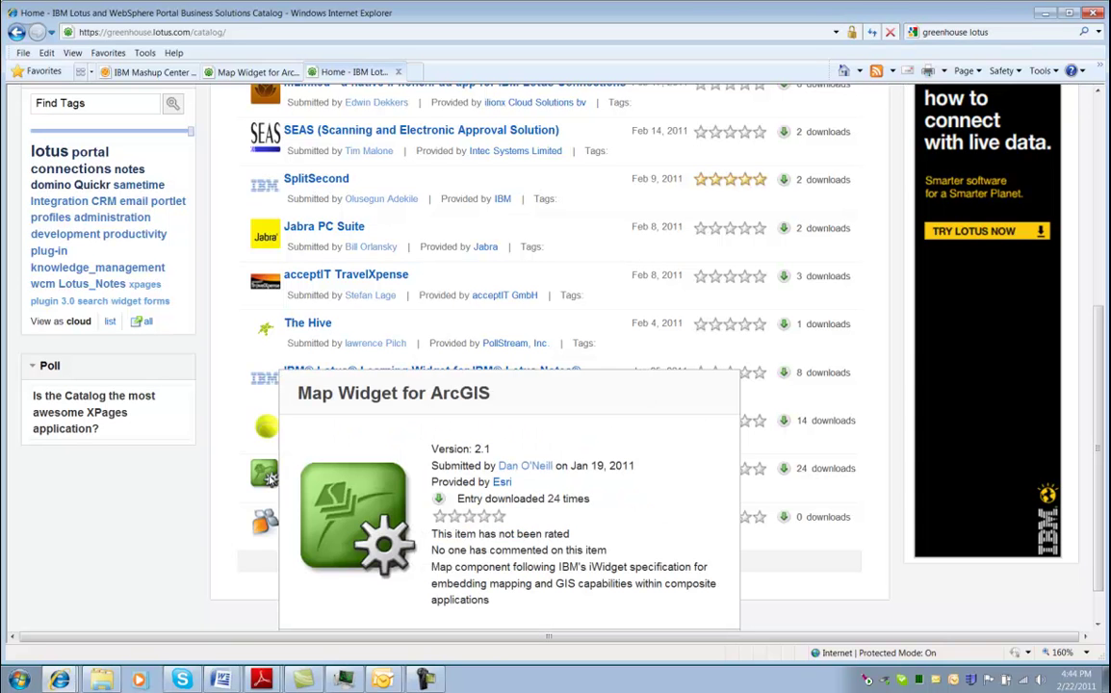
{"action": "left_click", "coordinate": [384, 470]}
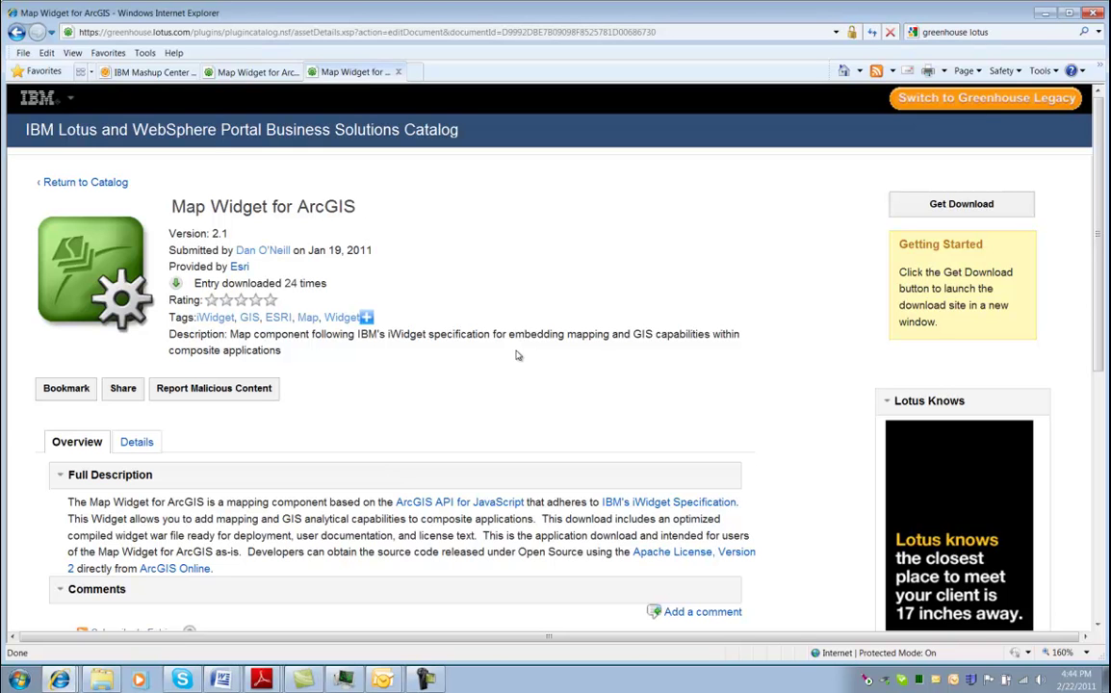
{"action": "key", "text": "ctrl+Tab"}
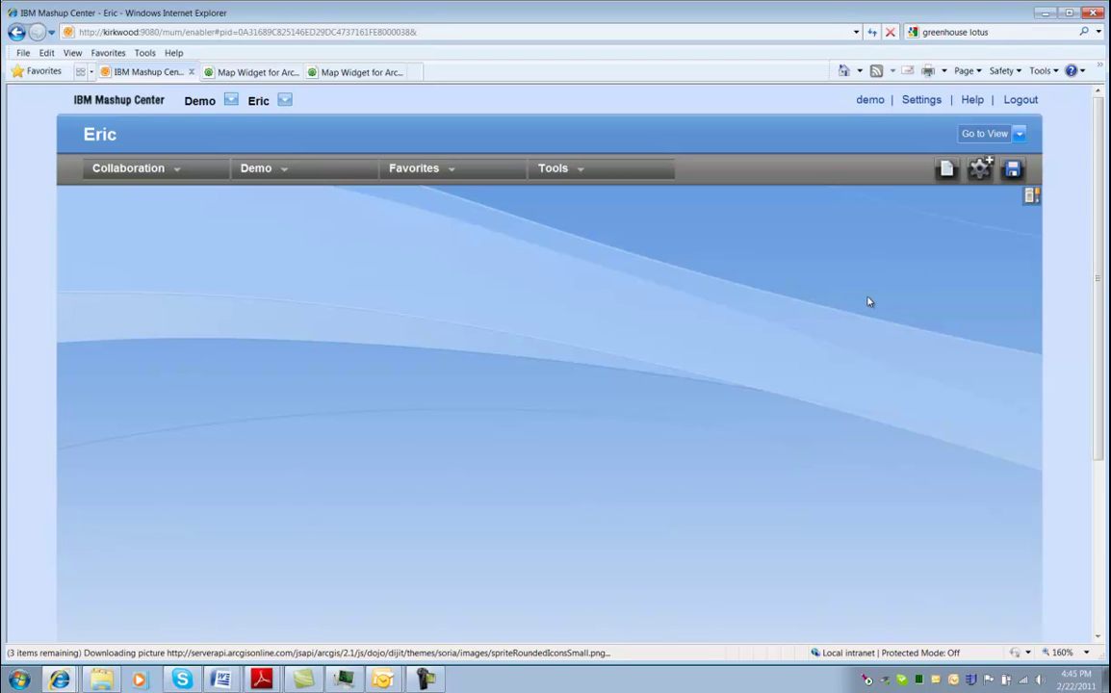
- Upload ArcGISMapViewer.war to the catalog as an iWidget Package (.war) widget
{"action": "left_click", "coordinate": [981, 172]}
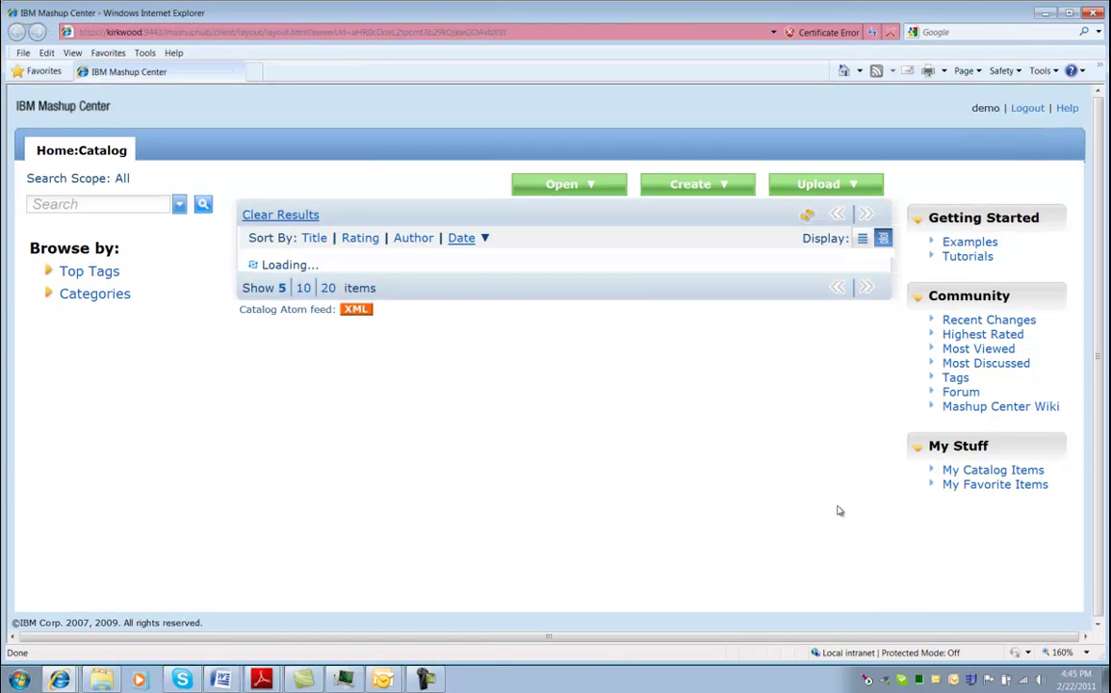
{"action": "left_click", "coordinate": [827, 185]}
{"action": "left_click", "coordinate": [824, 211]}
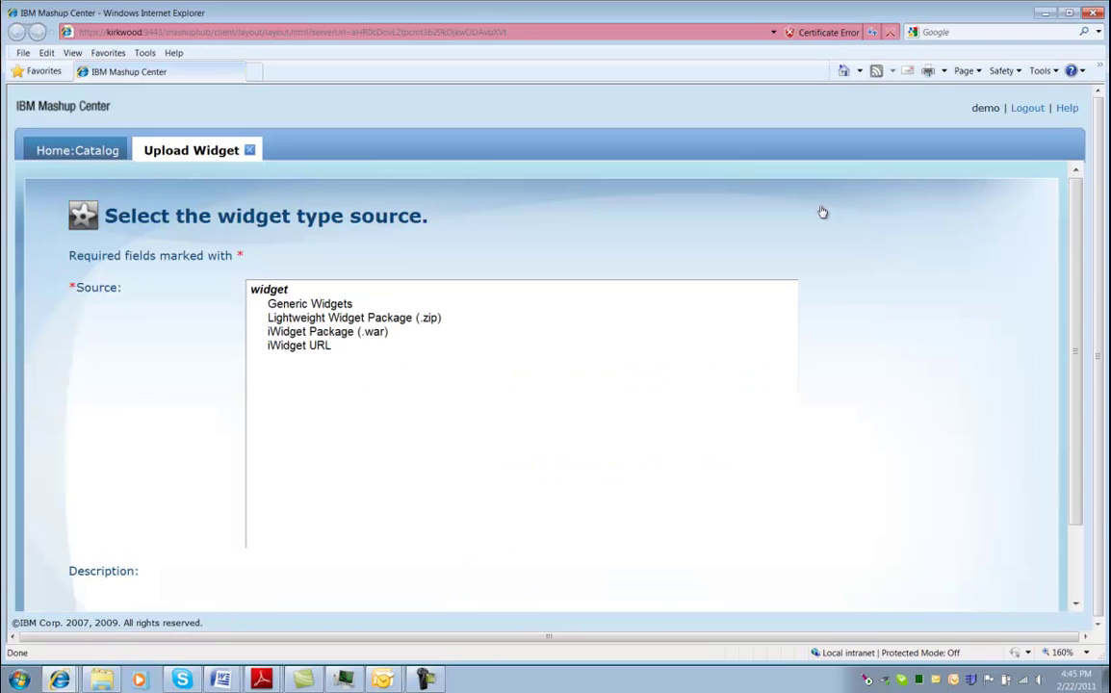
{"action": "left_click", "coordinate": [311, 333]}
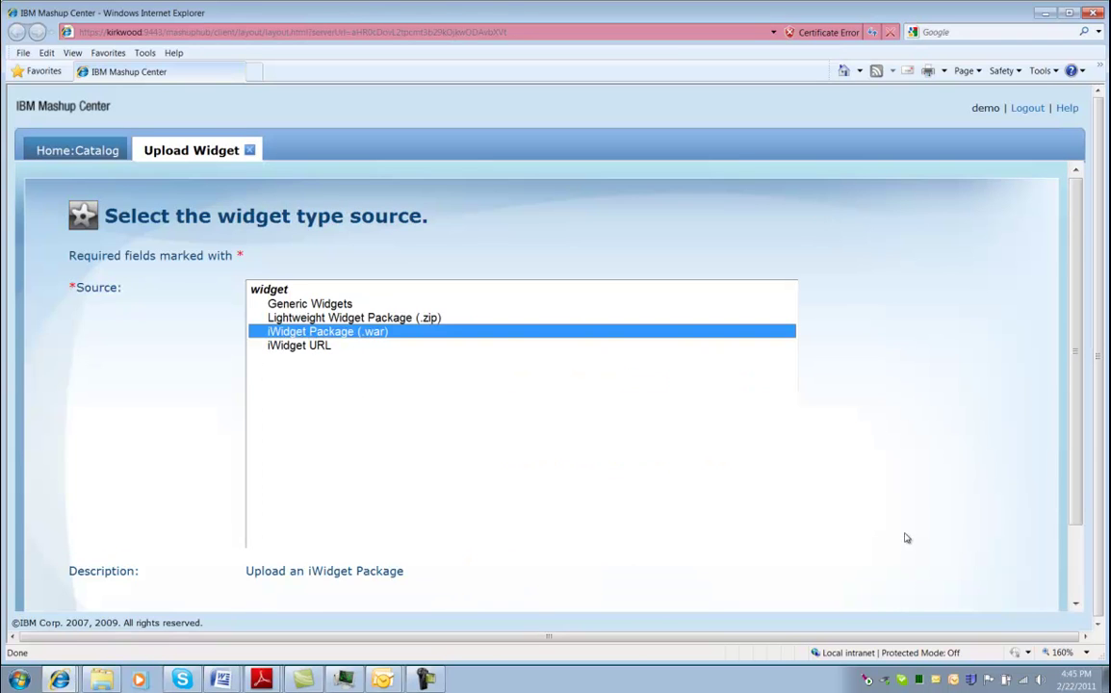
{"action": "scroll", "coordinate": [905, 535], "scroll_direction": "down", "scroll_amount": 2}
{"action": "left_click", "coordinate": [942, 594]}
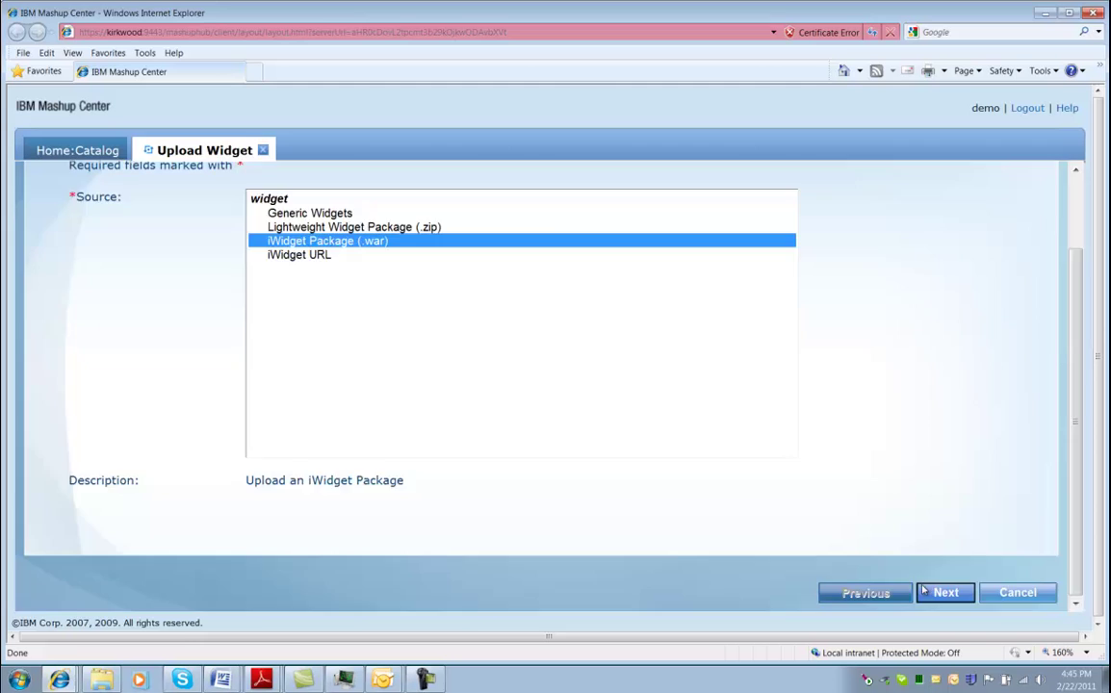
{"action": "left_click", "coordinate": [529, 316]}
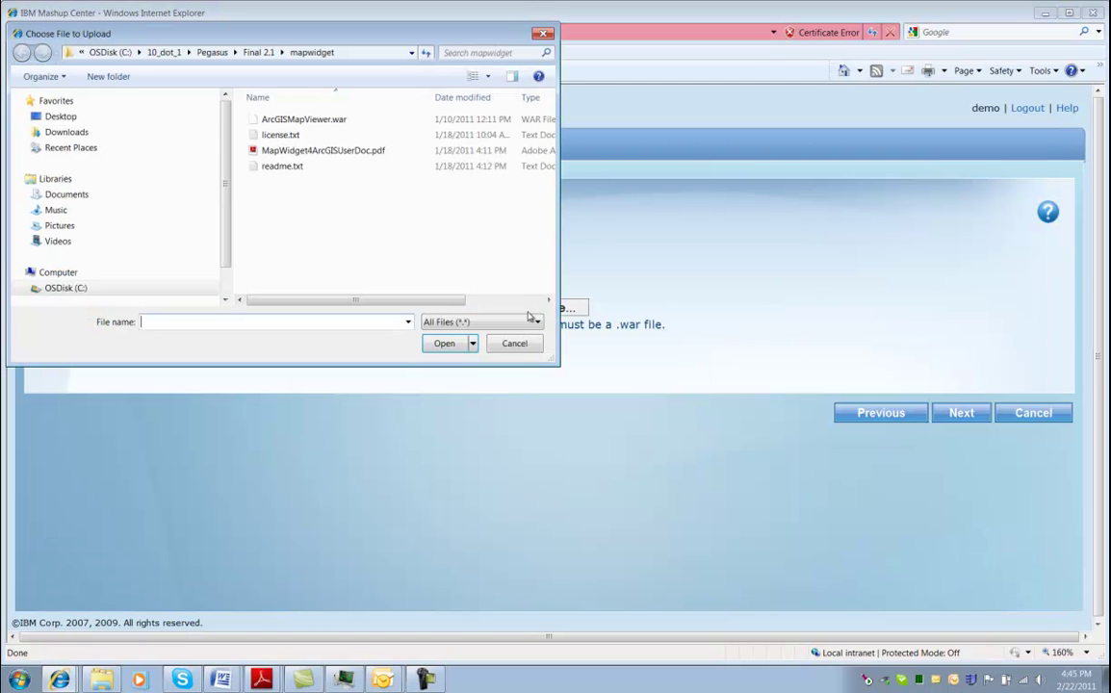
{"action": "left_click", "coordinate": [327, 120]}
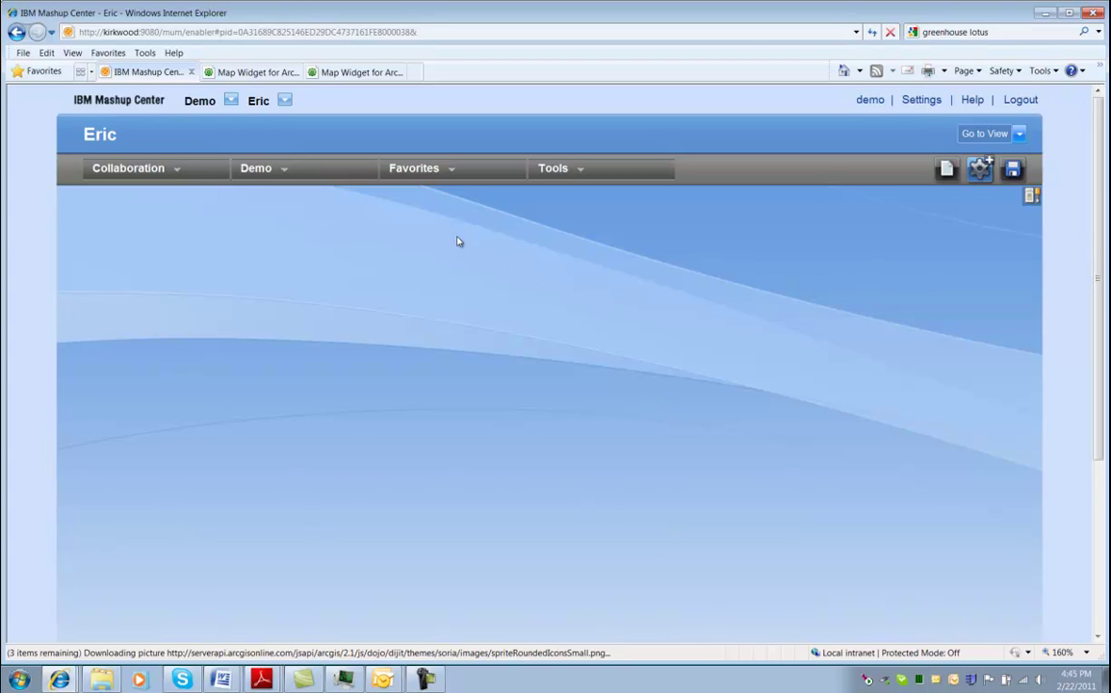
- Place the ArcGIS Map Viewer demo widget on the page, showing North America
{"action": "left_click", "coordinate": [285, 172]}
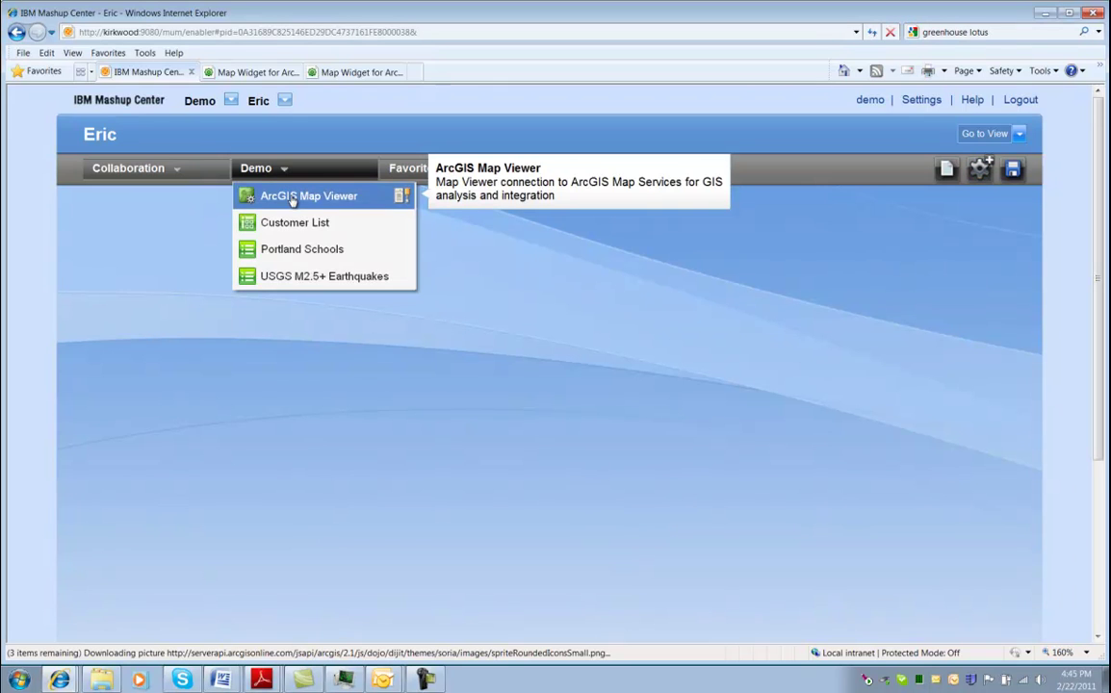
{"action": "left_click_drag", "start_coordinate": [293, 199], "coordinate": [109, 223]}
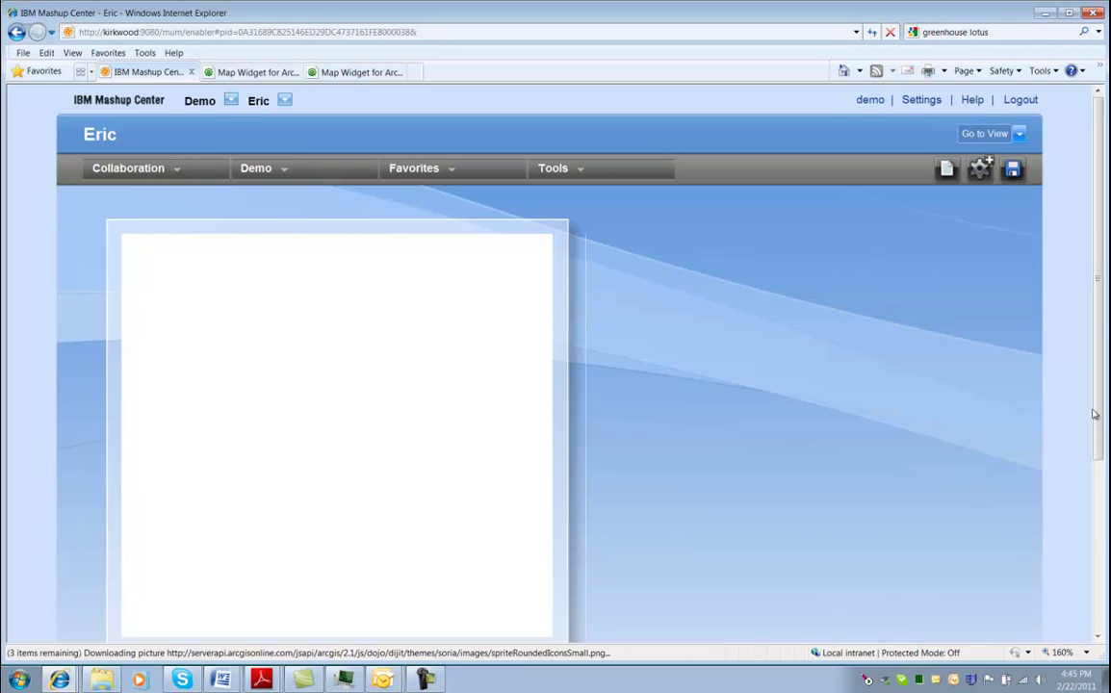
{"action": "scroll", "coordinate": [1101, 414], "scroll_direction": "down", "scroll_amount": 1}
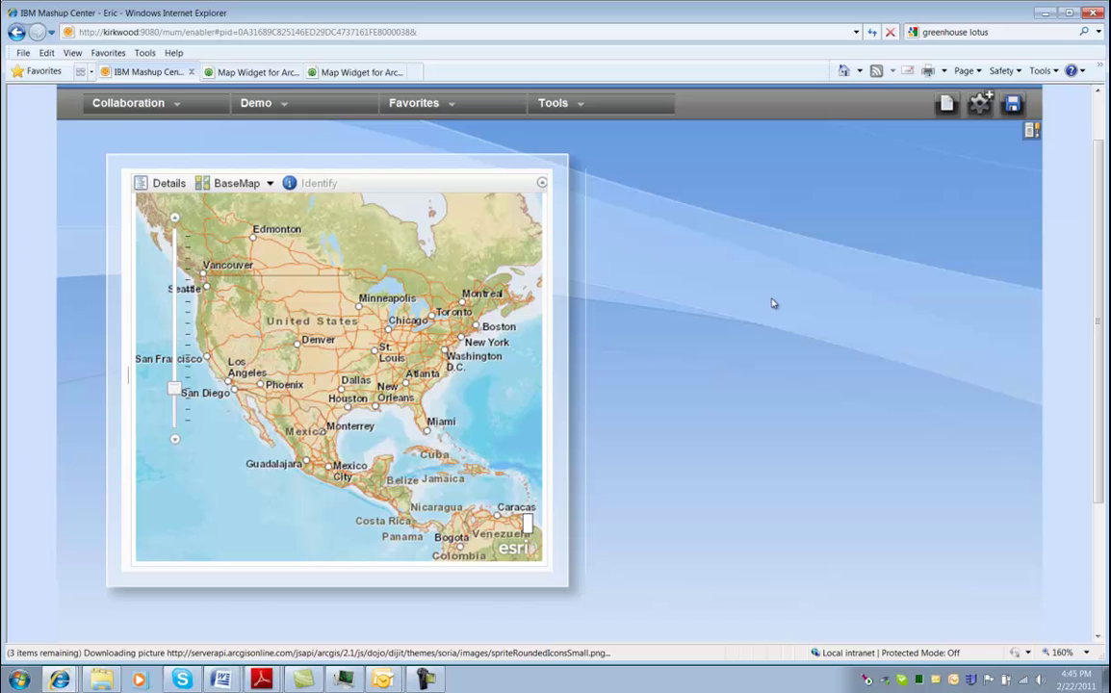
{"action": "left_click", "coordinate": [284, 107]}
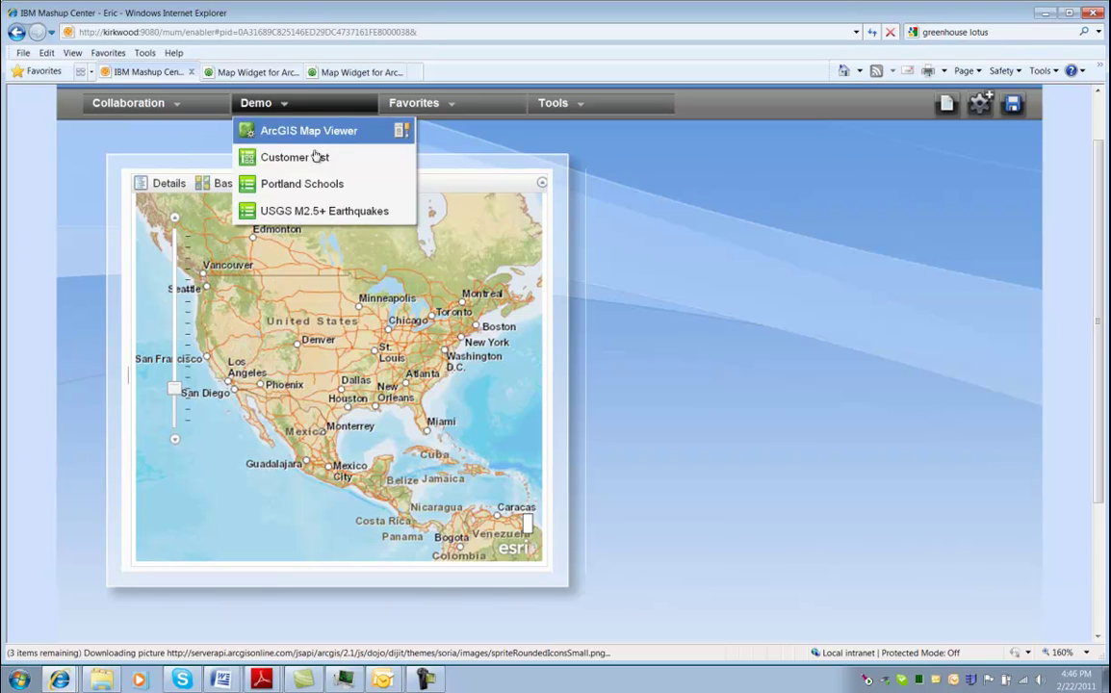
- Add the Portland Schools table beside the map and bring up its wiring dialog
{"action": "left_click", "coordinate": [279, 185]}
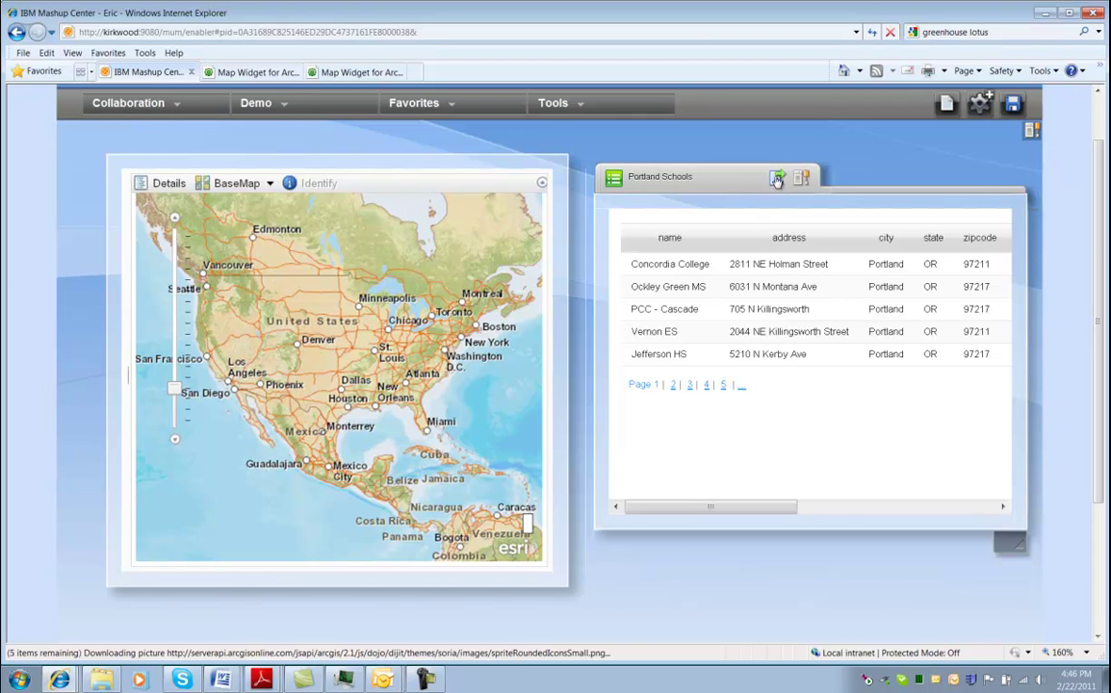
{"action": "left_click", "coordinate": [778, 180]}
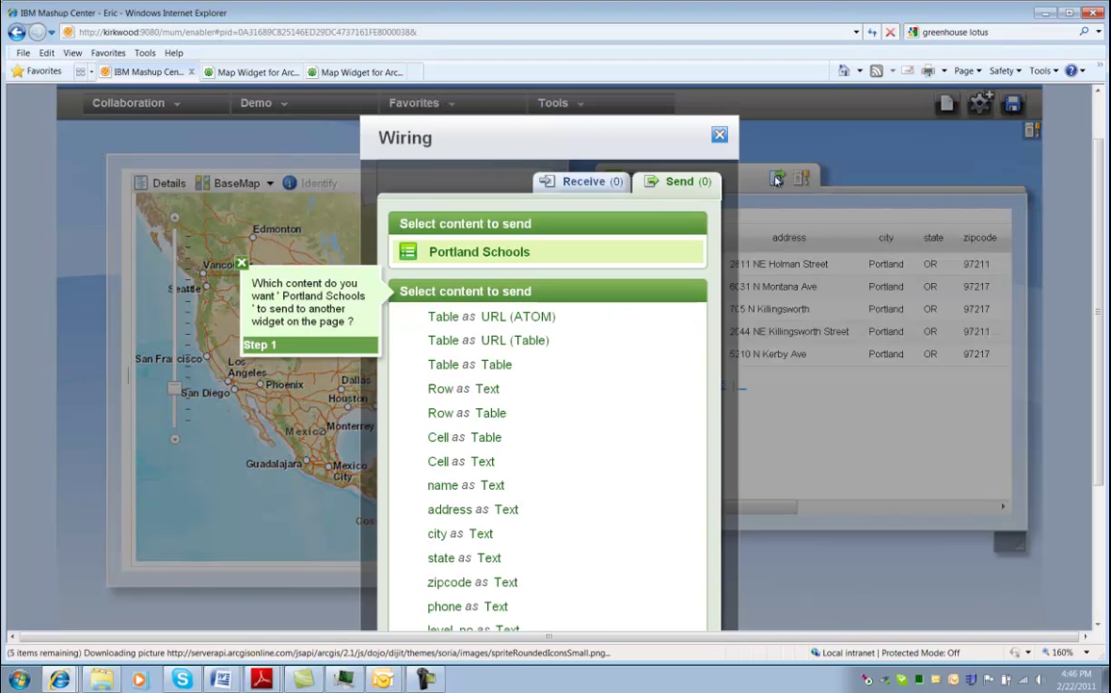
- Wire Portland Schools Row as Text to the ArcGIS Map Viewer's CenterZoom to Location
{"action": "left_click", "coordinate": [456, 390]}
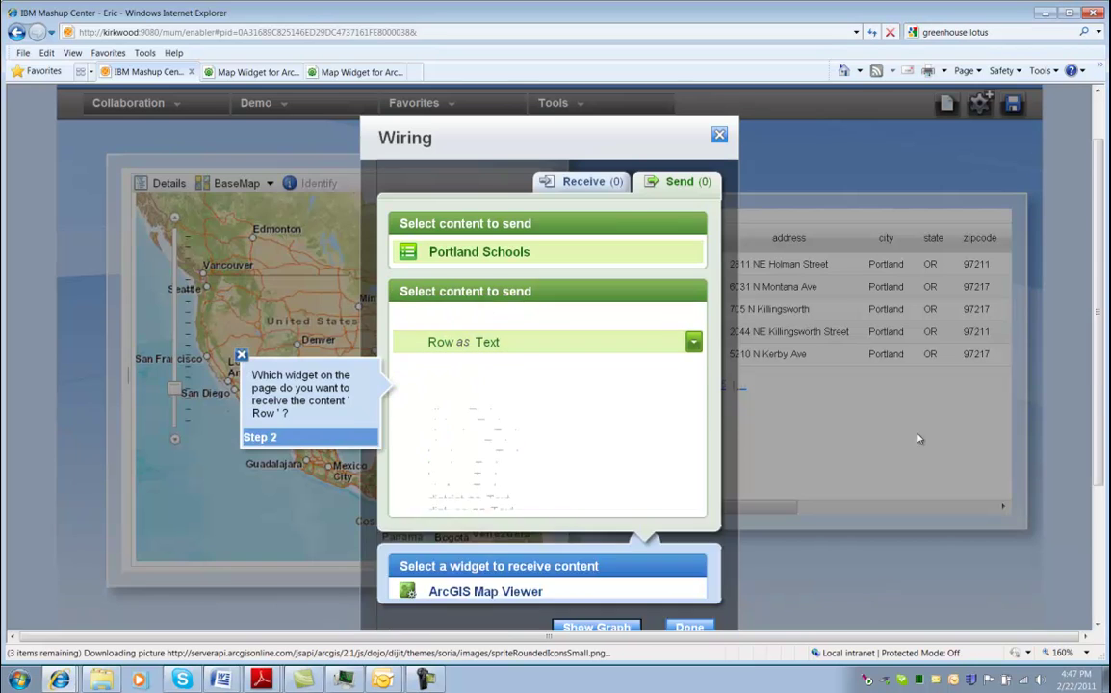
{"action": "scroll", "coordinate": [830, 396], "scroll_direction": "down", "scroll_amount": 1}
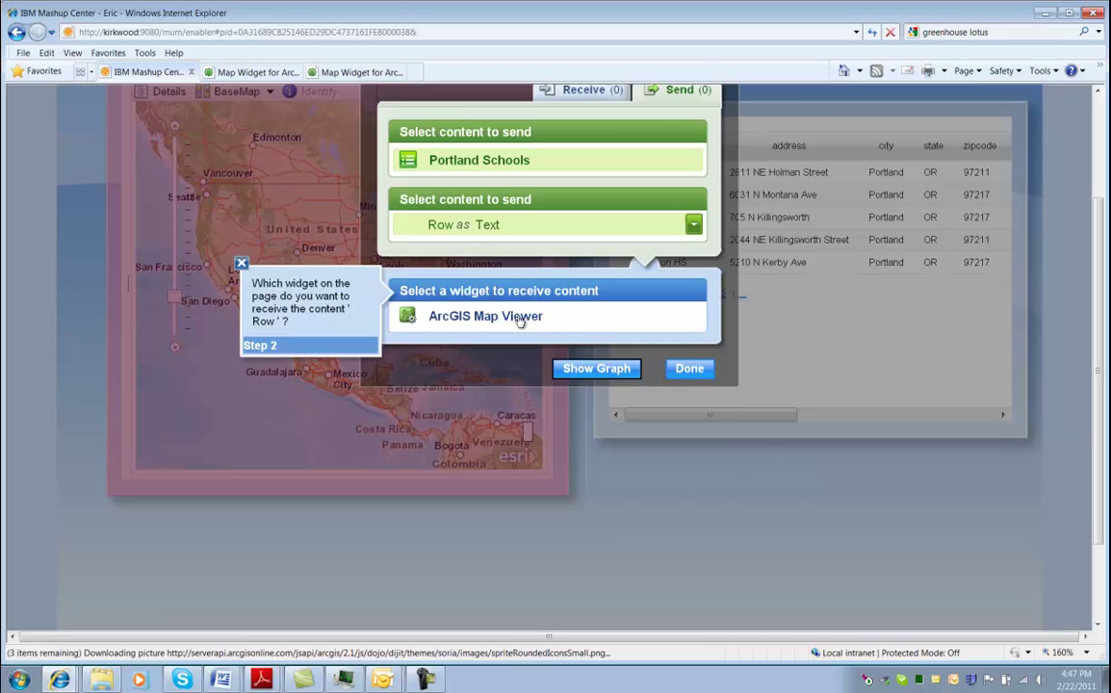
{"action": "left_click", "coordinate": [520, 320]}
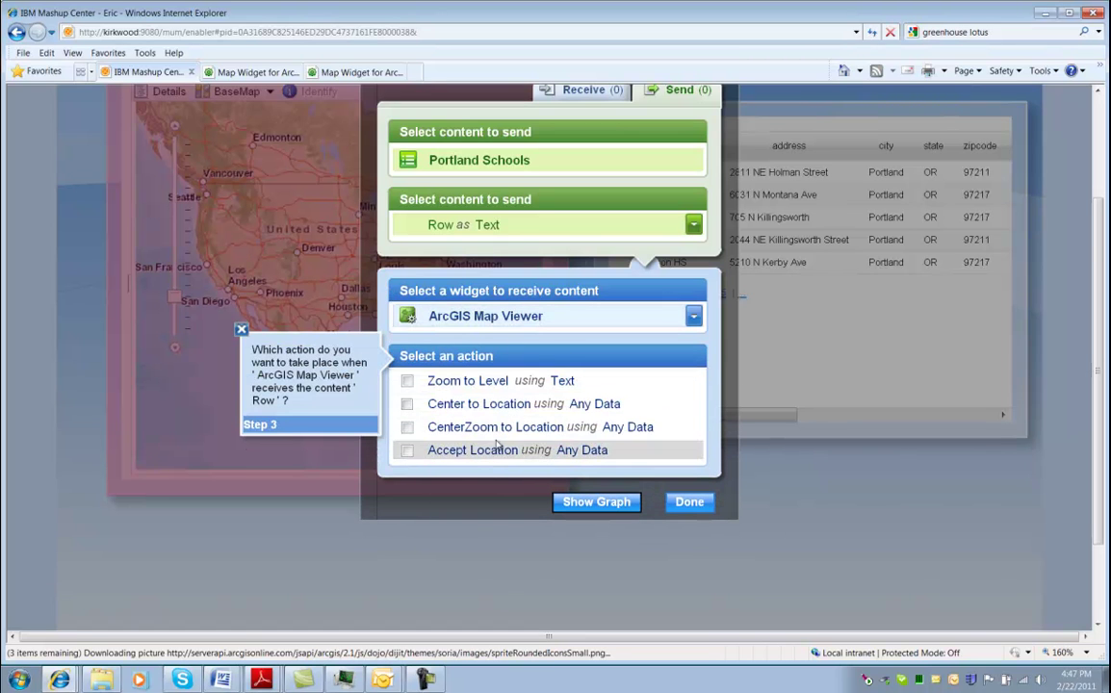
{"action": "left_click", "coordinate": [406, 430]}
{"action": "left_click", "coordinate": [690, 502]}
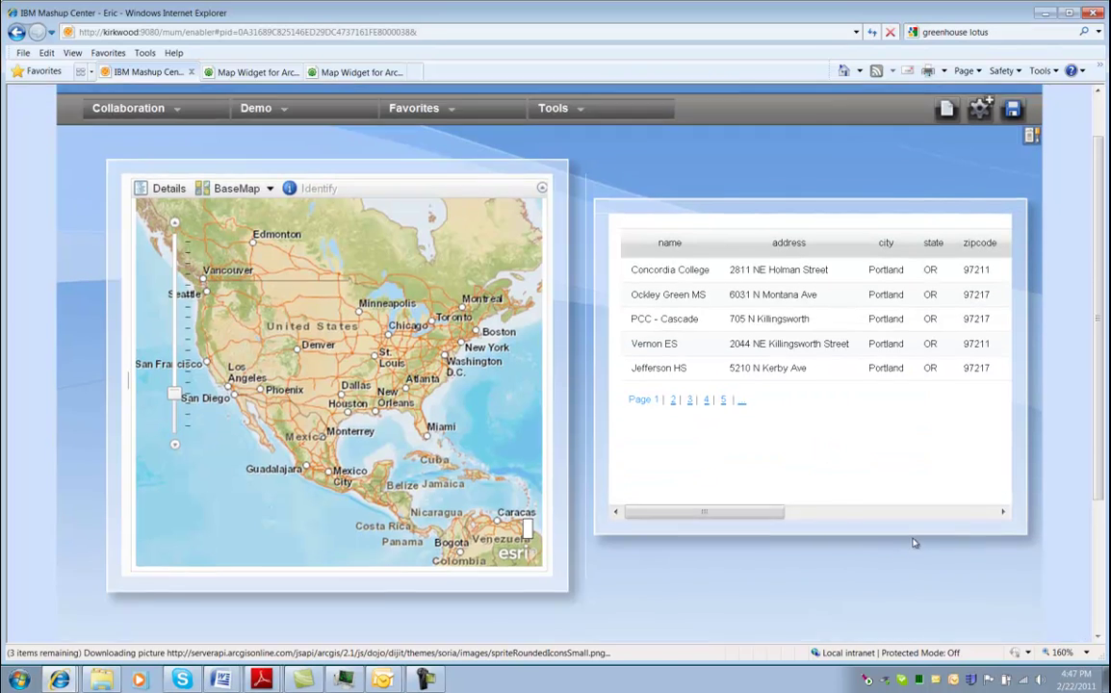
- Zoom the map to PCC - Cascade, Vernon ES, St Mary Academy HS, Columbia Academy ES and Lincoln HS
{"action": "left_click_drag", "start_coordinate": [626, 213], "coordinate": [641, 205]}
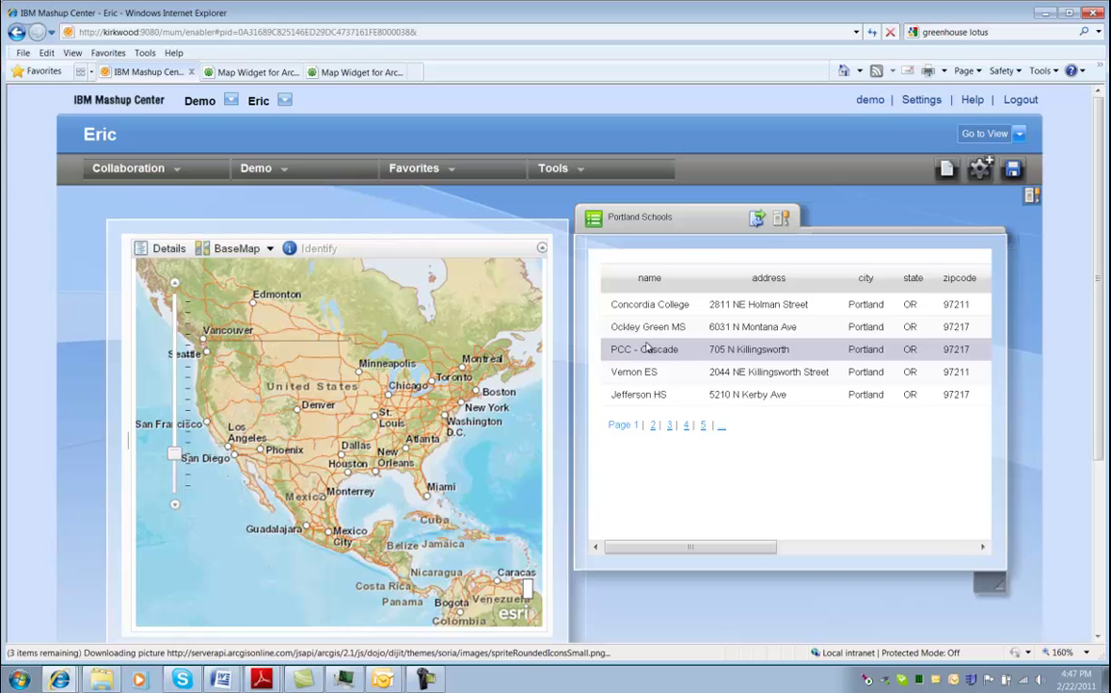
{"action": "left_click", "coordinate": [644, 349]}
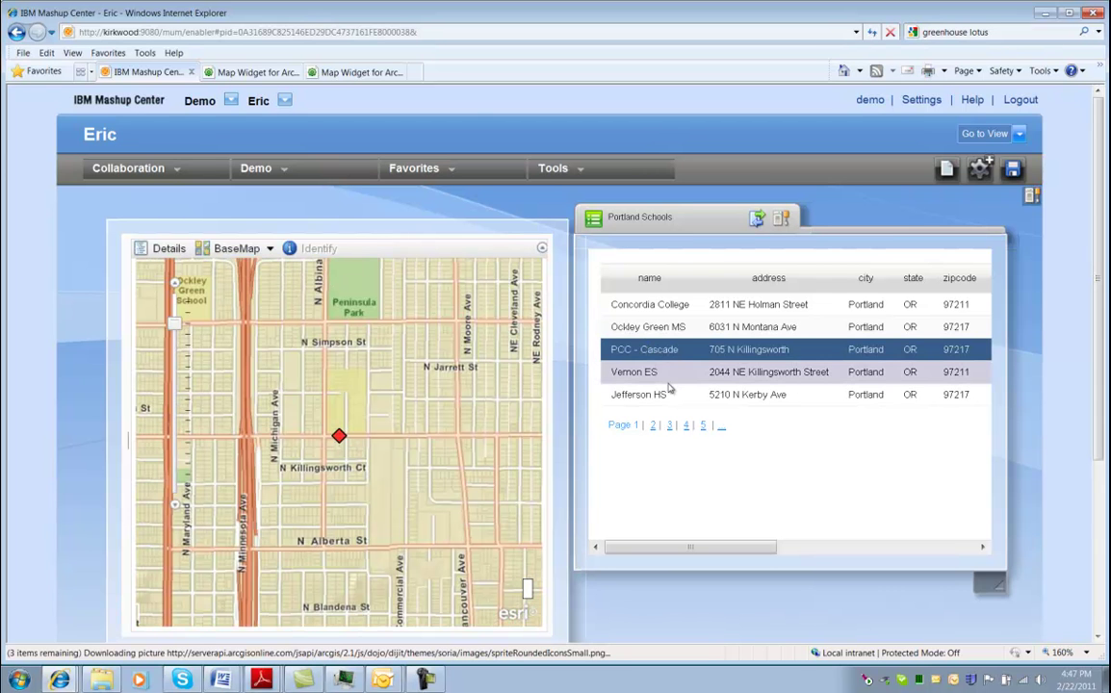
{"action": "left_click", "coordinate": [671, 376]}
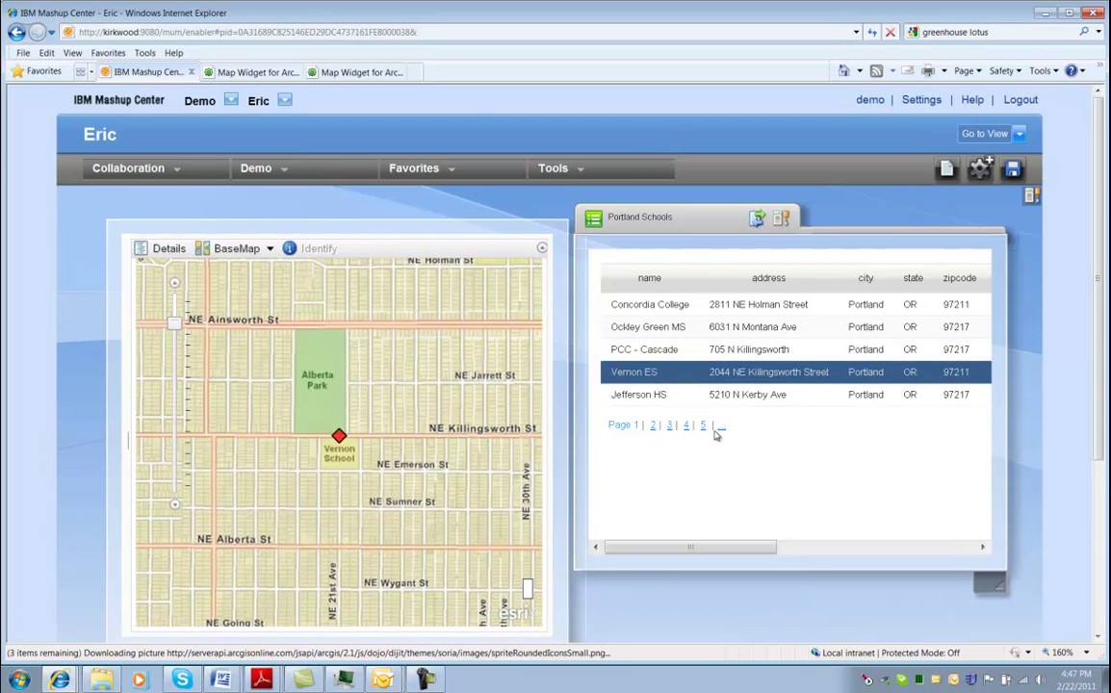
{"action": "left_click", "coordinate": [721, 425]}
{"action": "left_click", "coordinate": [681, 402]}
{"action": "left_click", "coordinate": [660, 378]}
{"action": "left_click", "coordinate": [635, 353]}
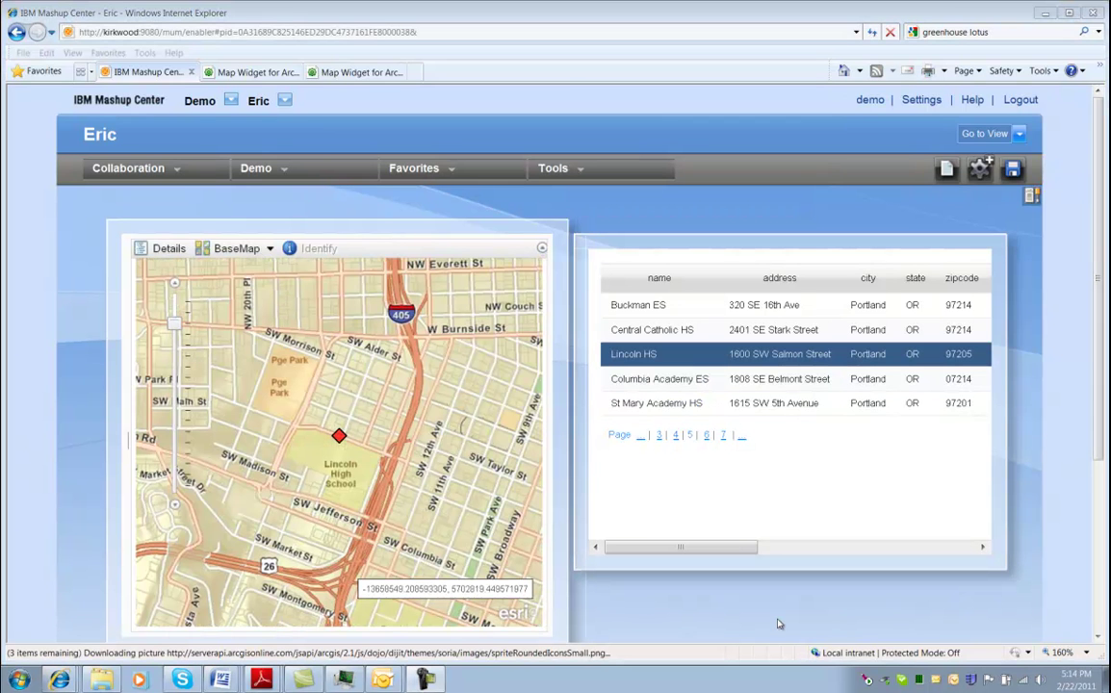